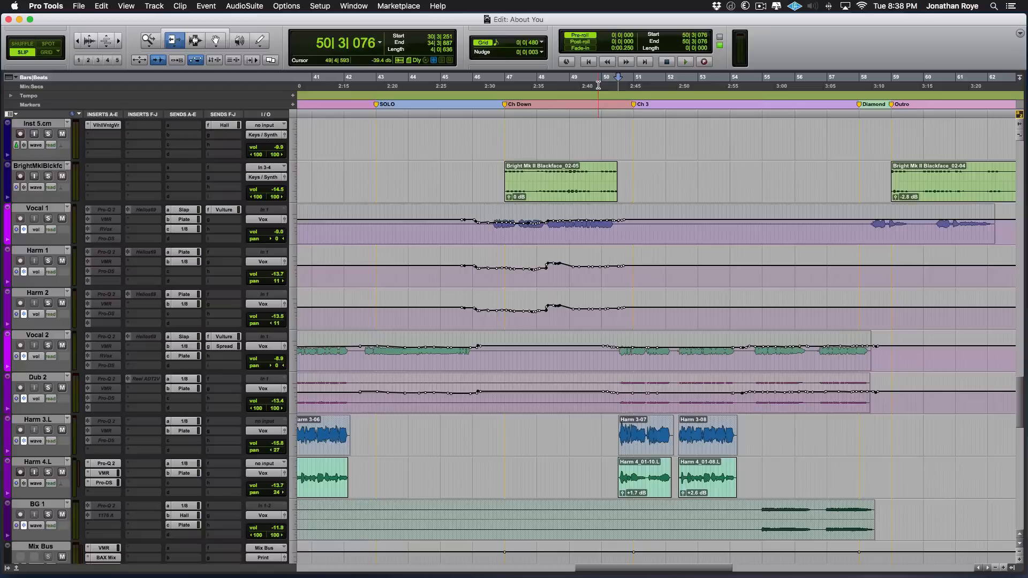
# Step: Select the Vocal 2 track and check its Plate send
pyautogui.click(36, 335)
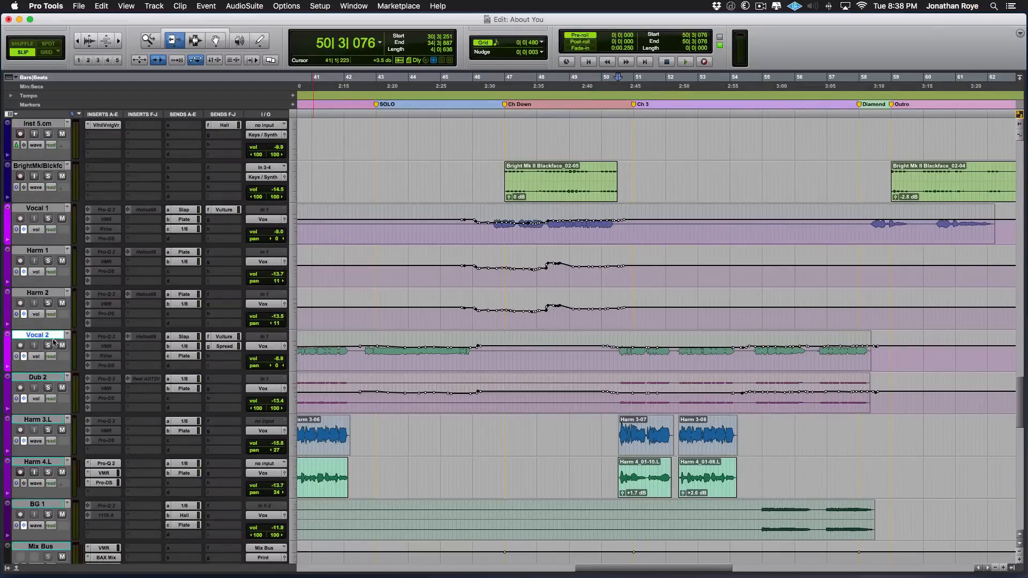
pyautogui.click(184, 356)
pyautogui.click(184, 356)
# Step: Open the Altiverb 7 reverb on the Plate track, check its pre-delay, and close it
pyautogui.scroll(-4, 102, 438)
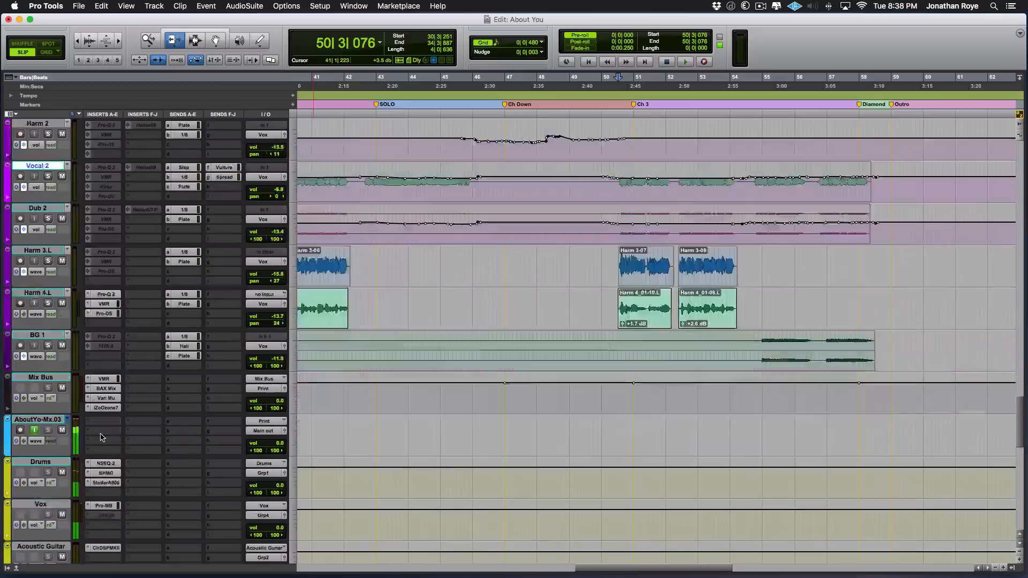
pyautogui.scroll(-10, 101, 437)
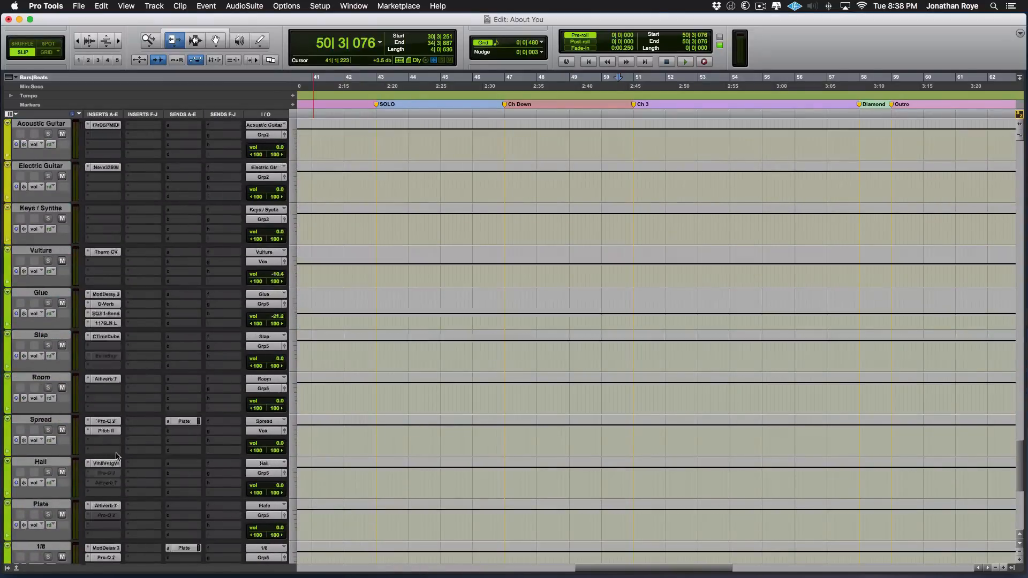
pyautogui.scroll(-2, 117, 456)
pyautogui.click(102, 422)
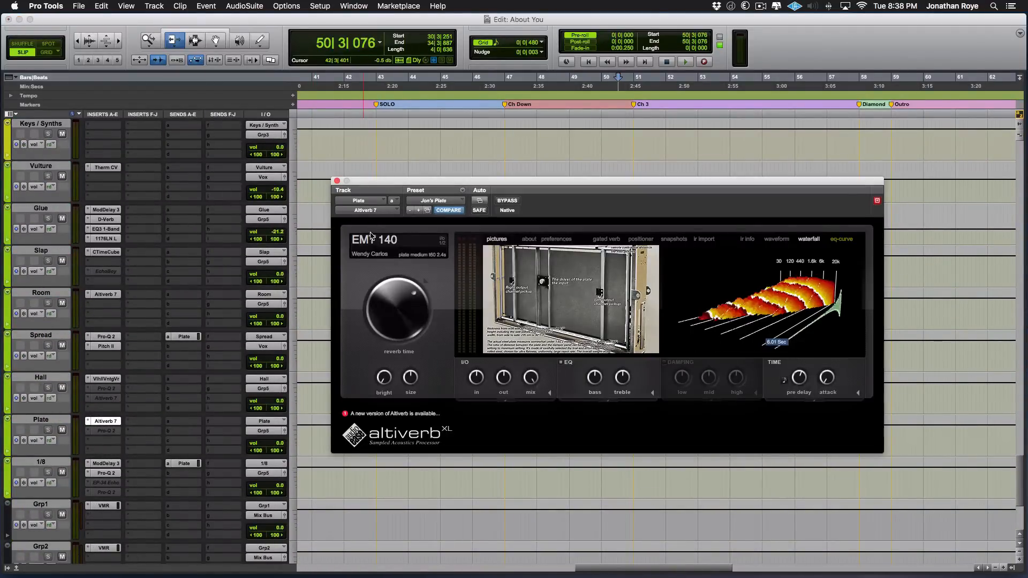
pyautogui.click(807, 379)
pyautogui.click(336, 182)
# Step: Play the full mix from the end of Ch Down into Ch 3 to hear the vocals in context
pyautogui.scroll(10, 96, 284)
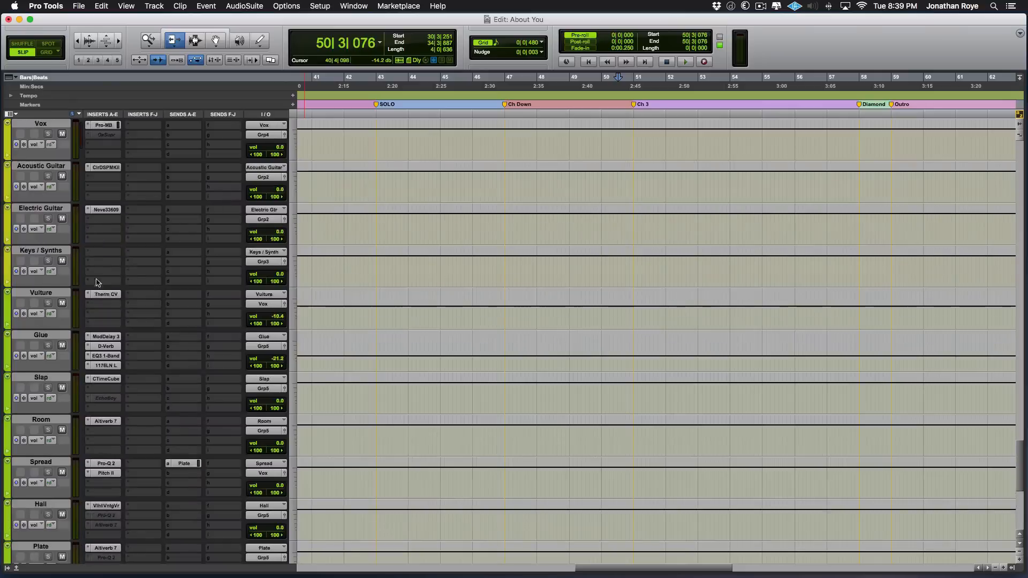
pyautogui.scroll(1, 133, 273)
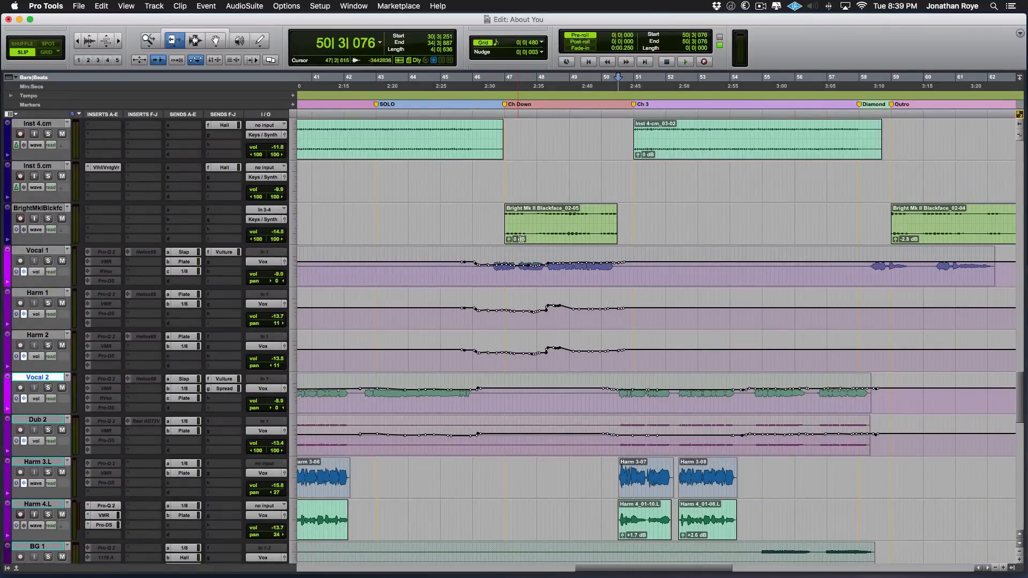
pyautogui.press('space')
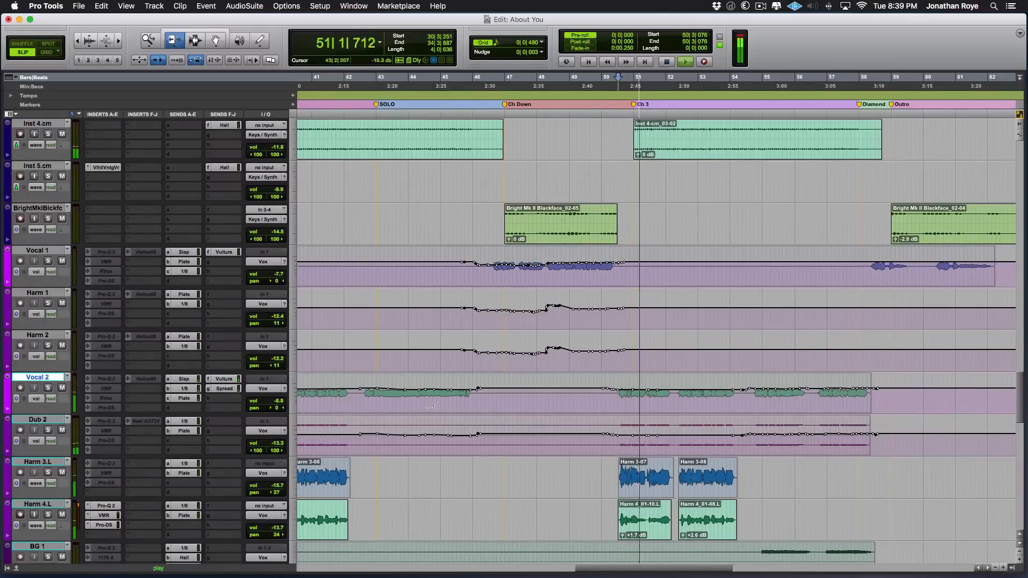
pyautogui.scroll(-3, 622, 363)
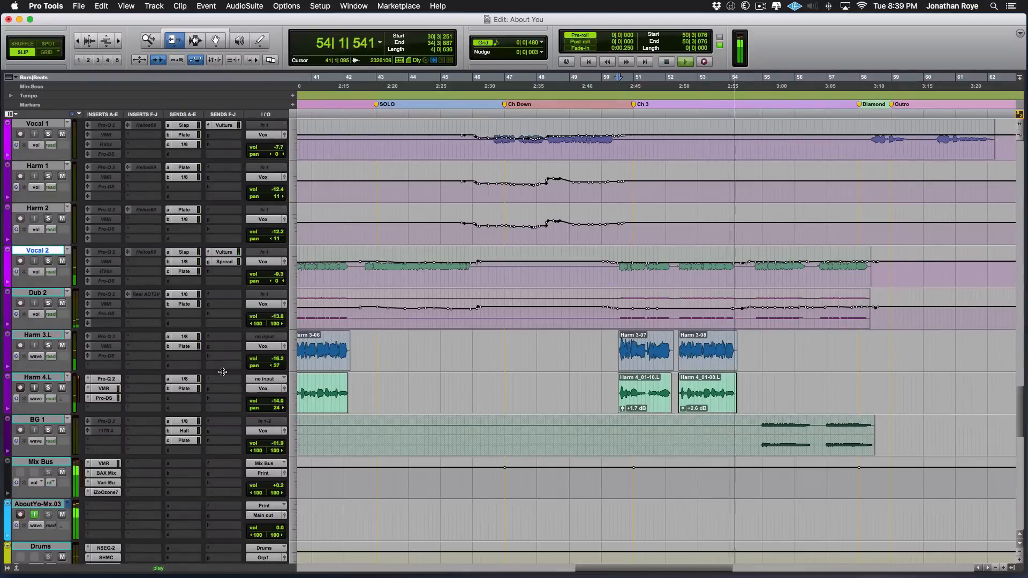
pyautogui.press('space')
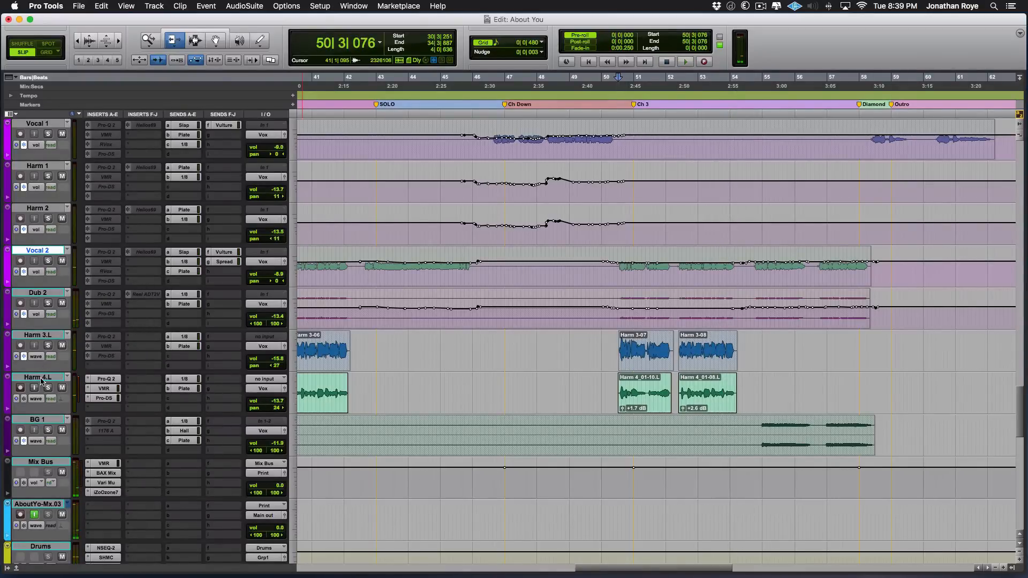
# Step: Solo the Vocal 2, Dub 2, Harm 3.L and Harm 4.L tracks together and audition them
pyautogui.keyDown('shift'); pyautogui.click(41, 381); pyautogui.keyUp('shift')
pyautogui.keyDown('alt'); pyautogui.keyDown('shift'); pyautogui.click(47, 388); pyautogui.keyUp('shift'); pyautogui.keyUp('alt')
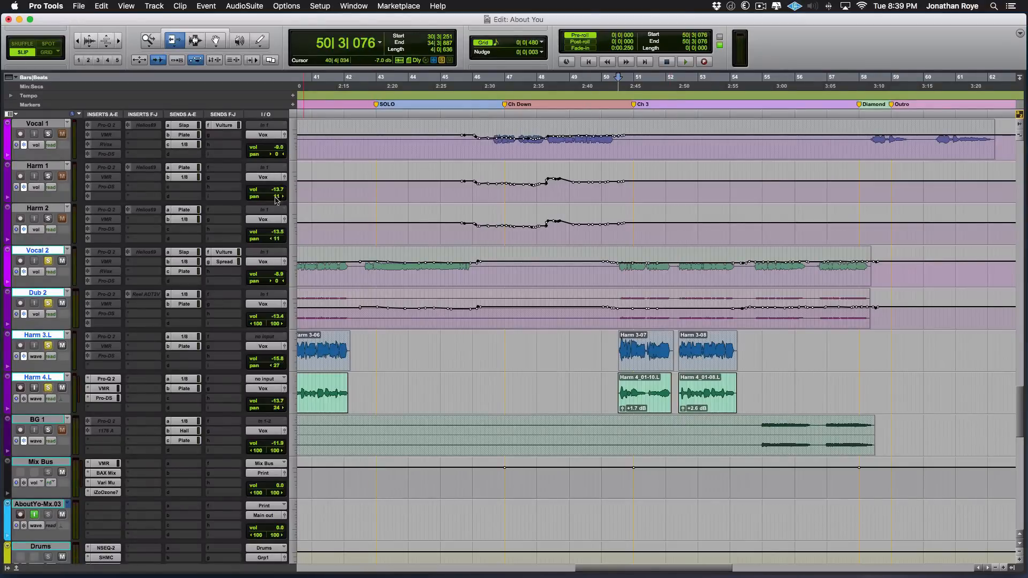
pyautogui.press('space')
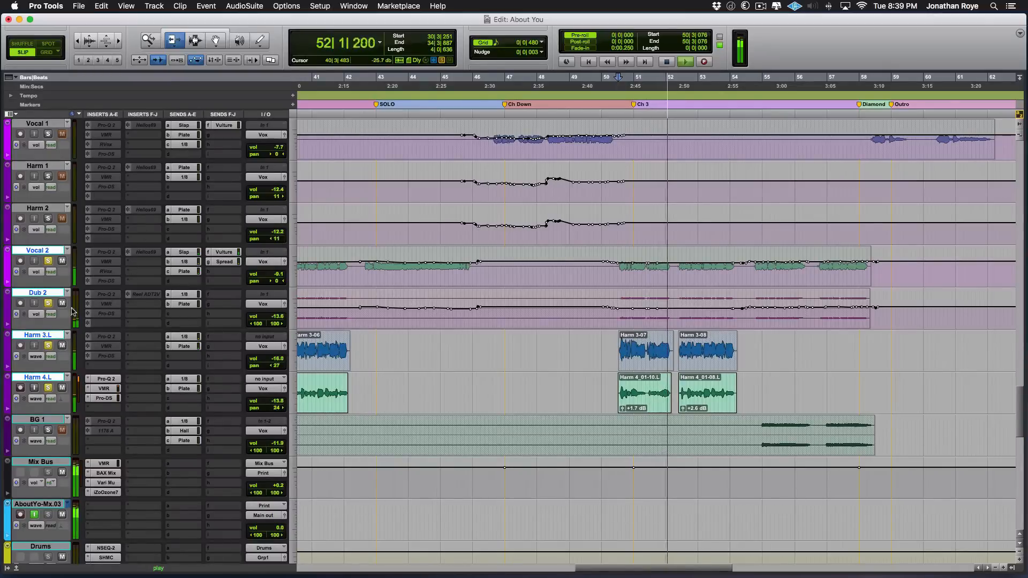
pyautogui.press('space')
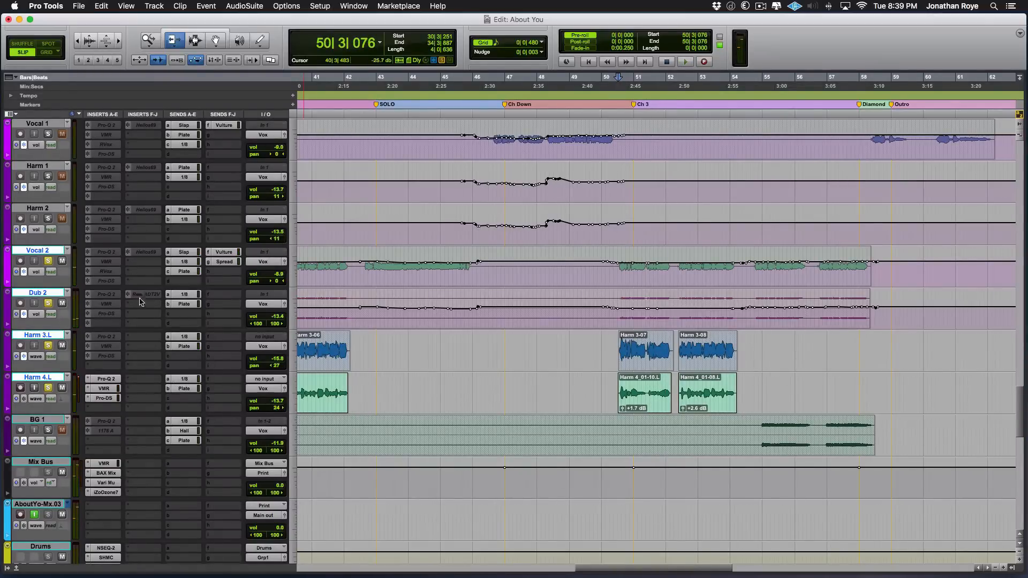
# Step: Mute the 1/8 sends on the four soloed vocal tracks and audition them with the remaining effects
pyautogui.moveTo(184, 380); pyautogui.dragTo(182, 264)
pyautogui.press('space')
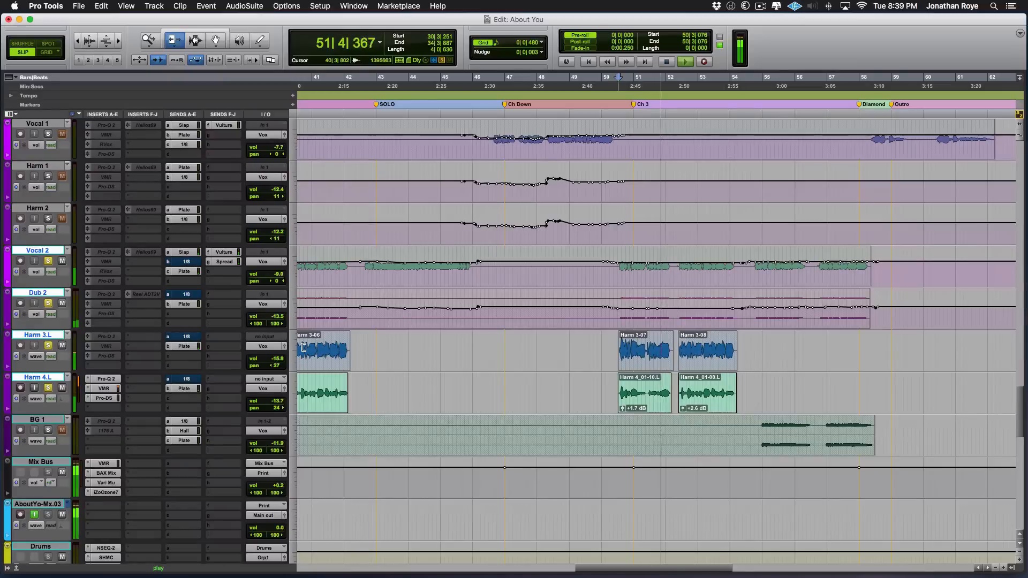
pyautogui.press('space')
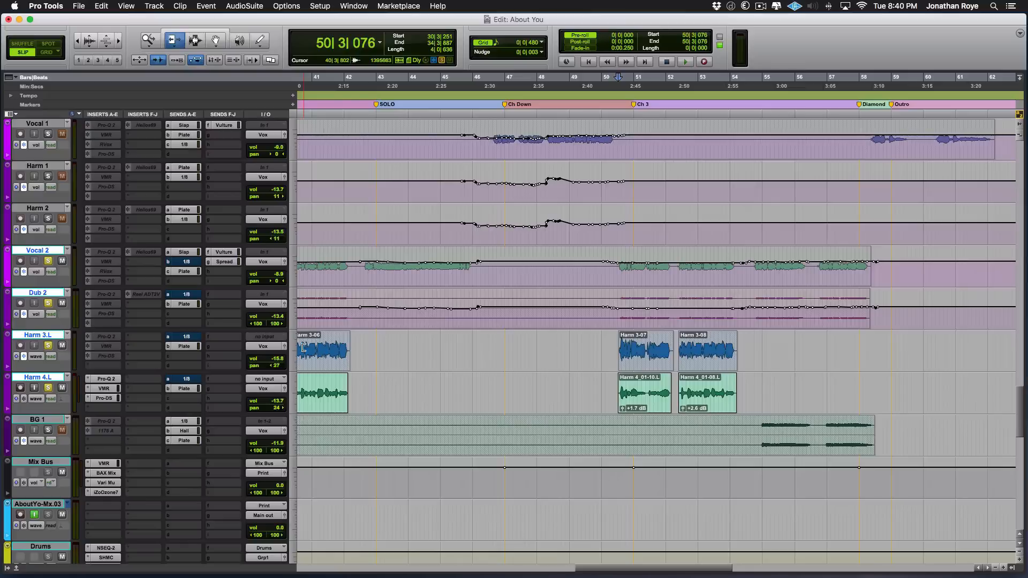
pyautogui.press('space')
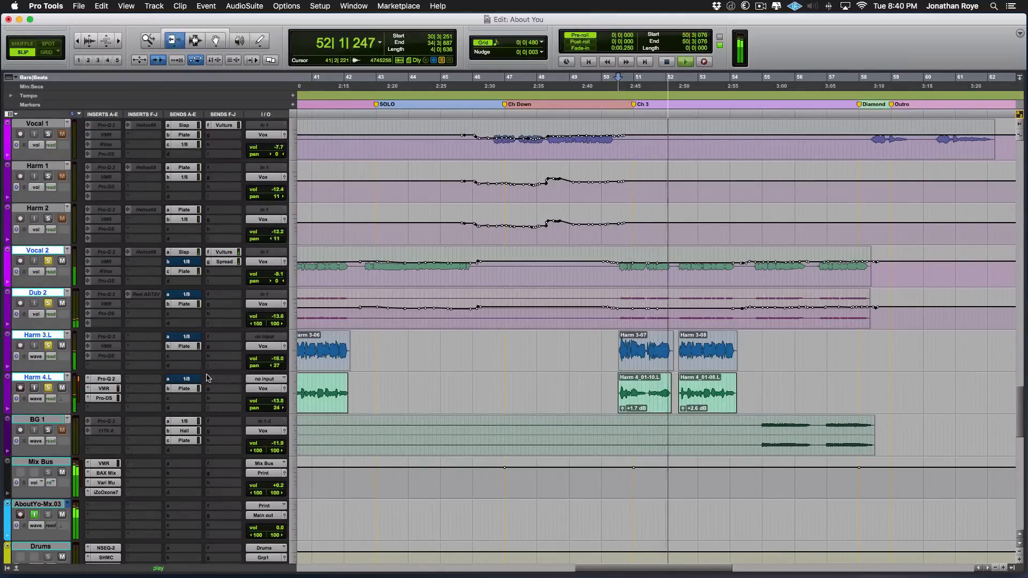
pyautogui.press('space')
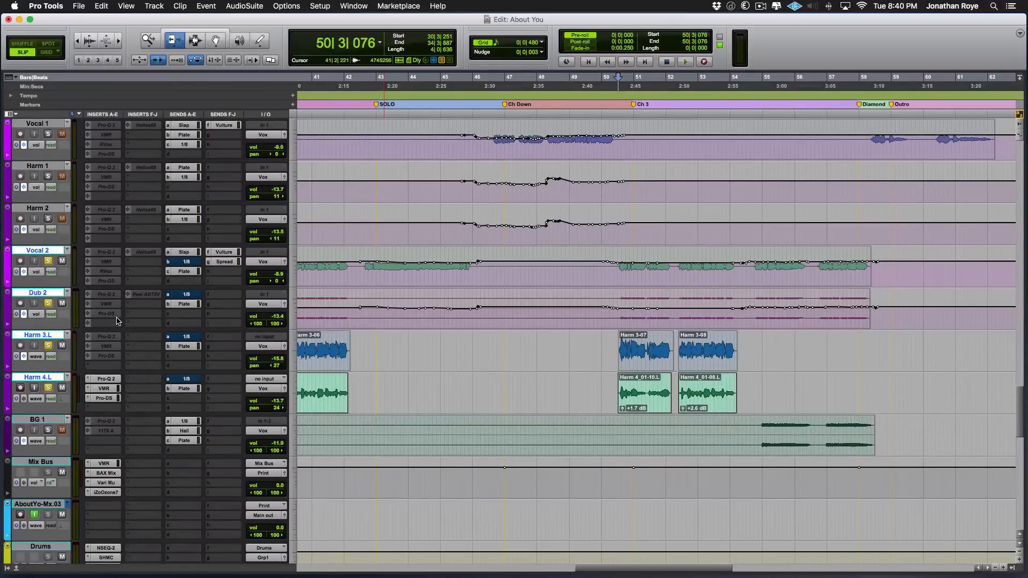
# Step: Reopen the Plate track's Altiverb 7 and inspect its pre-delay setting
pyautogui.scroll(-10, 117, 321)
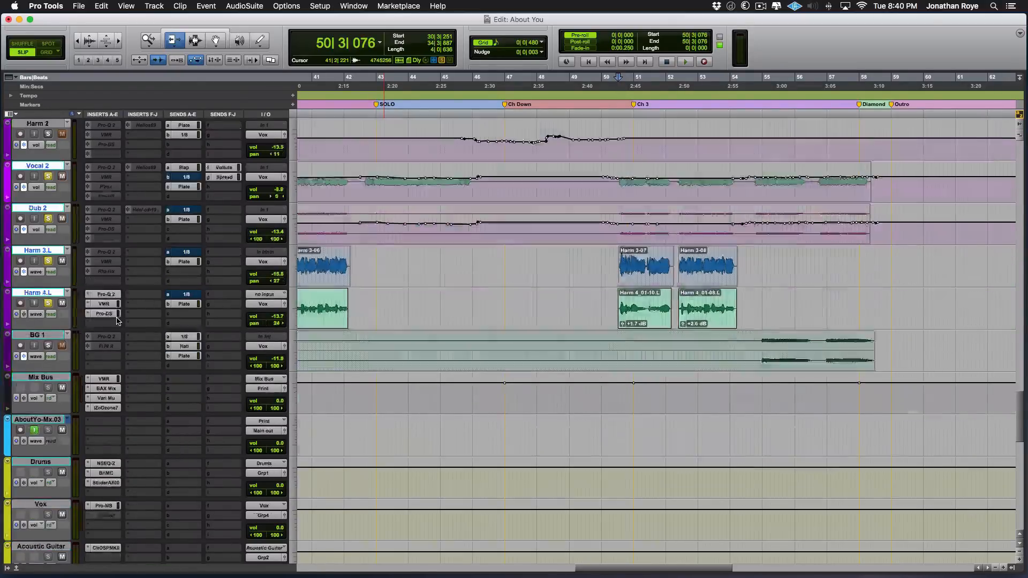
pyautogui.scroll(-3, 134, 384)
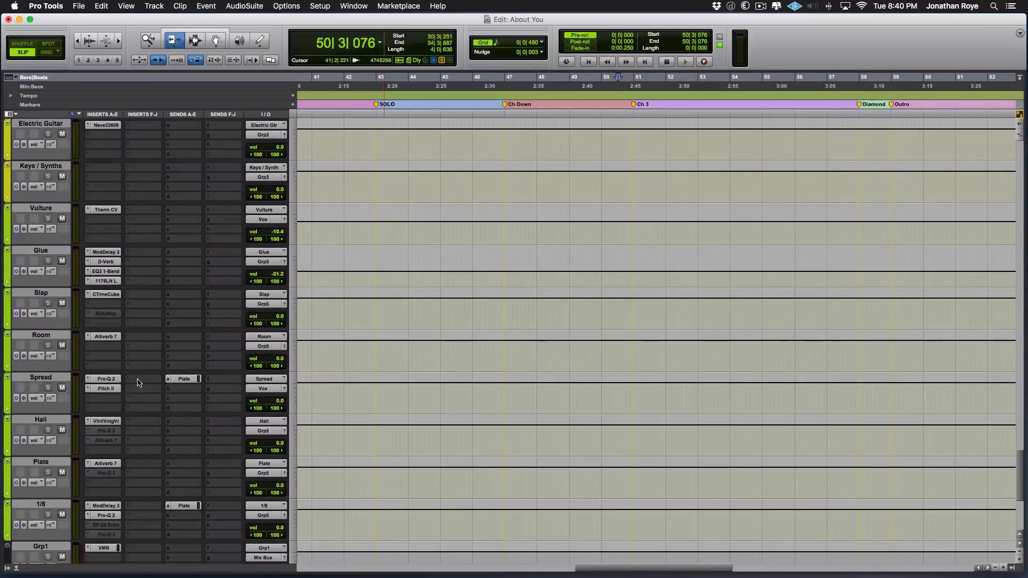
pyautogui.click(105, 463)
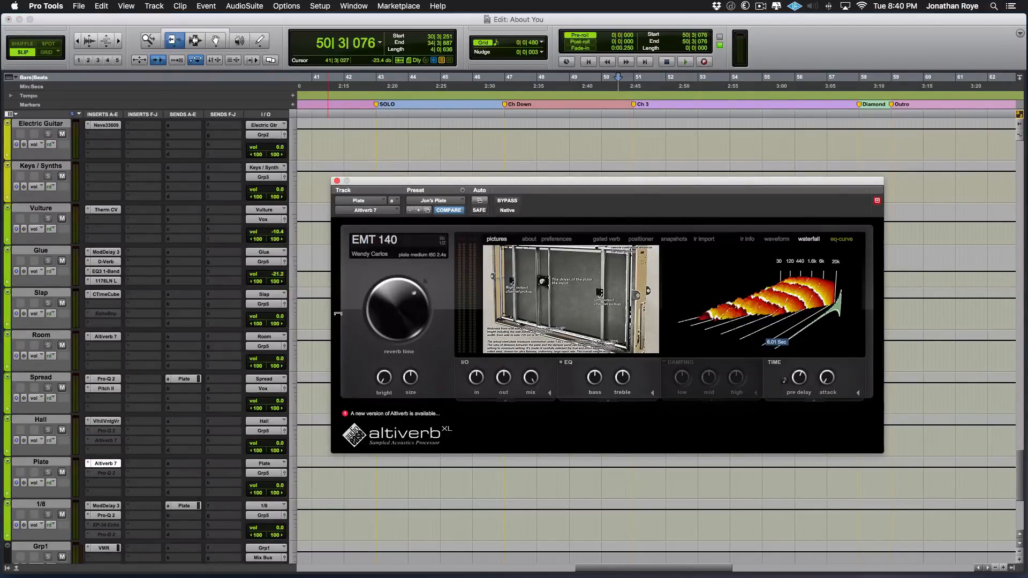
pyautogui.moveTo(801, 381)
# Step: Make the inactive Pro-Q 2 insert on the Plate track active and open its equalizer
pyautogui.rightClick(101, 478)
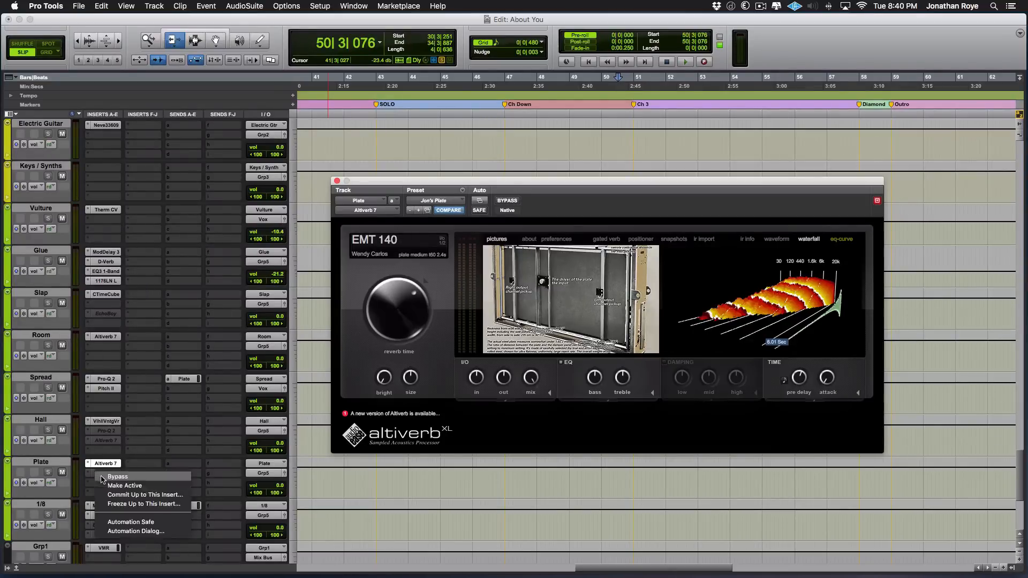
pyautogui.click(104, 486)
pyautogui.click(104, 473)
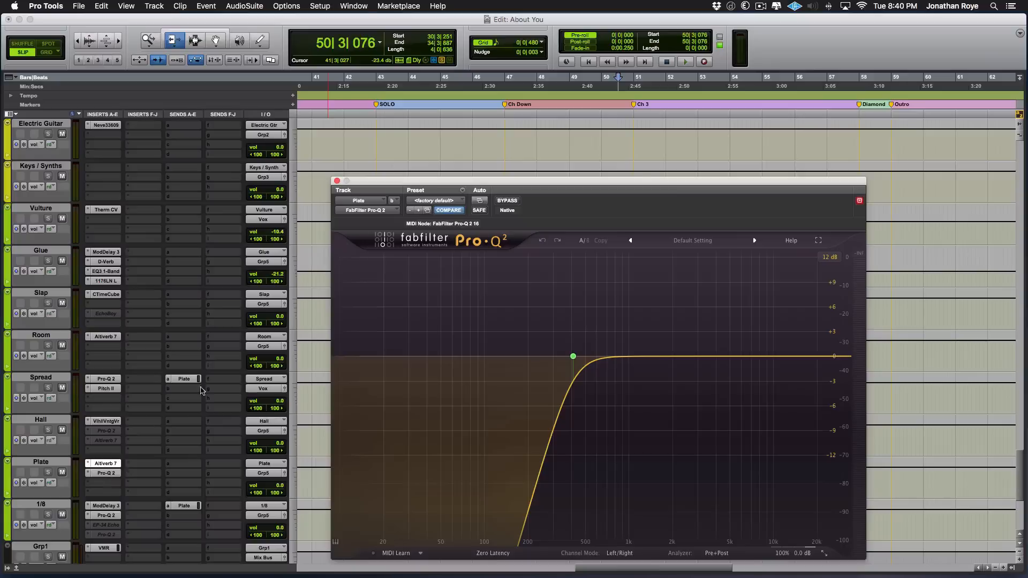
# Step: Shape the Plate EQ with a low cut at about 320 Hz and a bell dip of about -2.8 dB near 633 Hz, auditioning it
pyautogui.moveTo(571, 354); pyautogui.dragTo(600, 379)
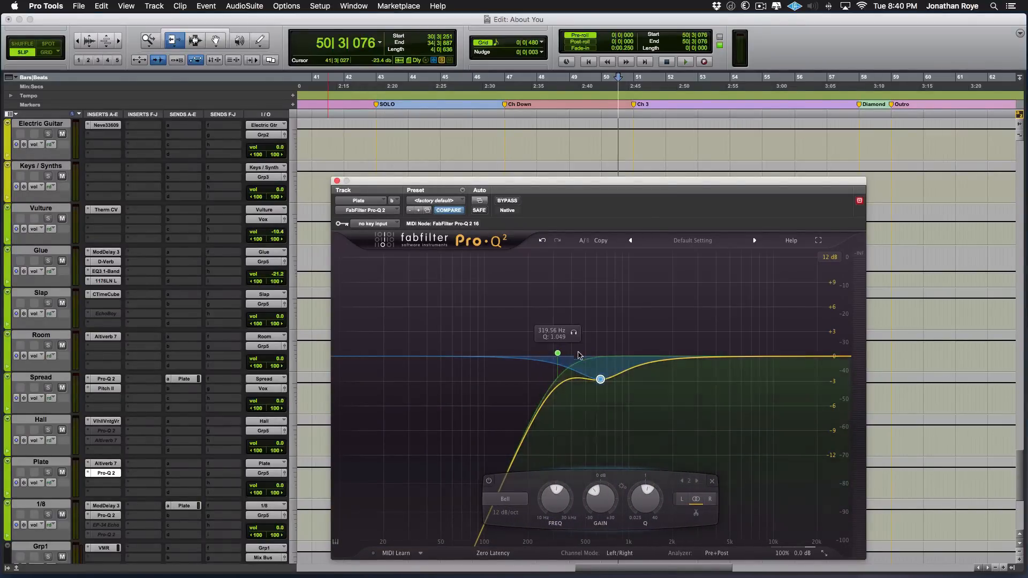
pyautogui.press('space')
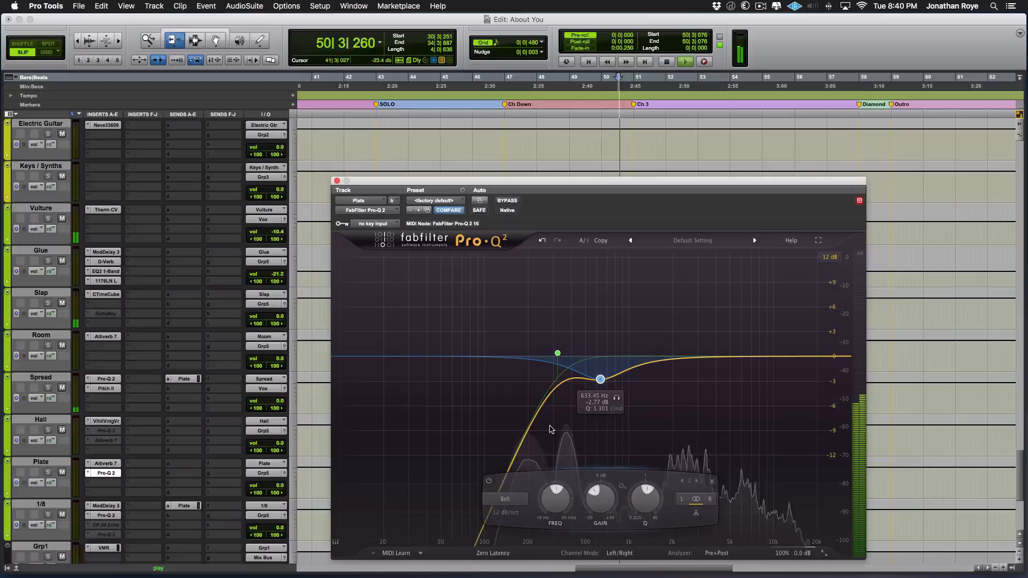
pyautogui.click(557, 354)
pyautogui.press('space')
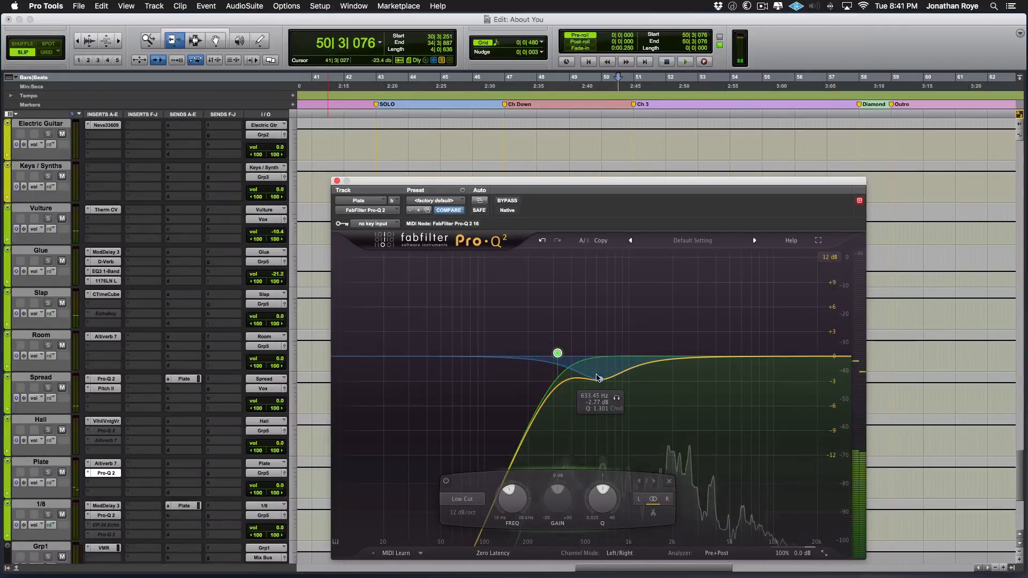
# Step: Compare the soloed vocals with the Plate track's Pro-Q 2 bypassed and re-enabled
pyautogui.click(508, 202)
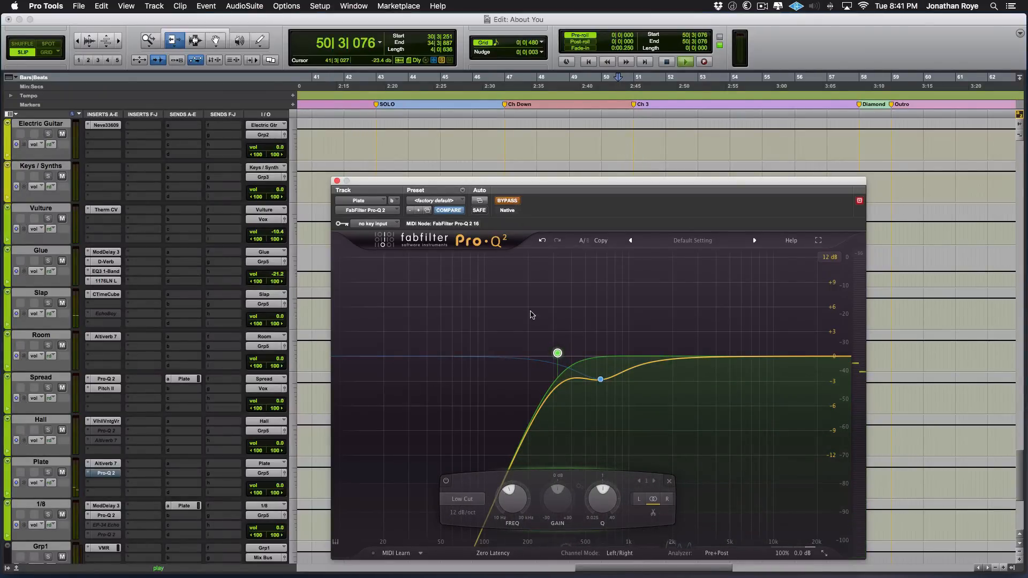
pyautogui.press('space')
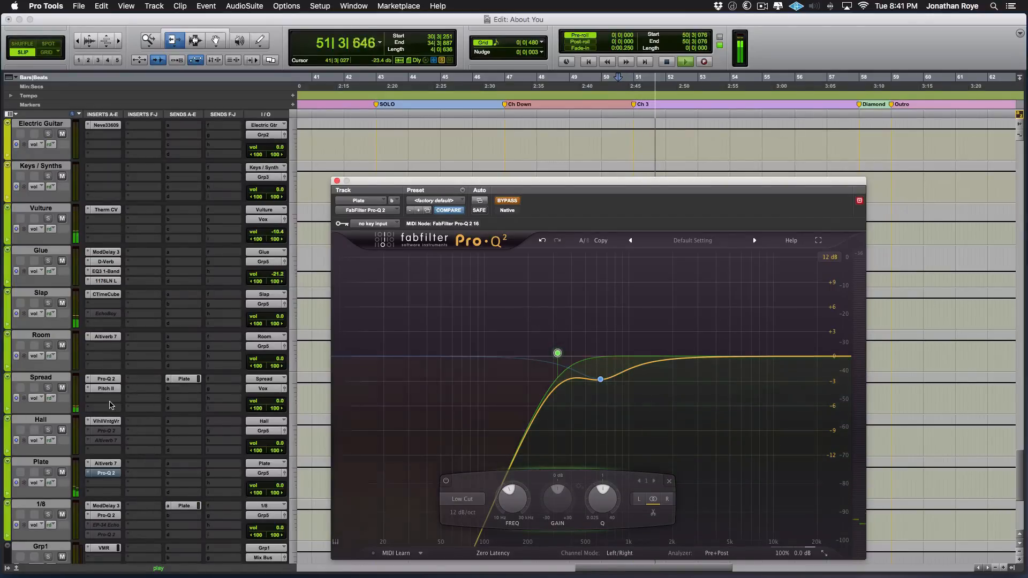
pyautogui.press('space')
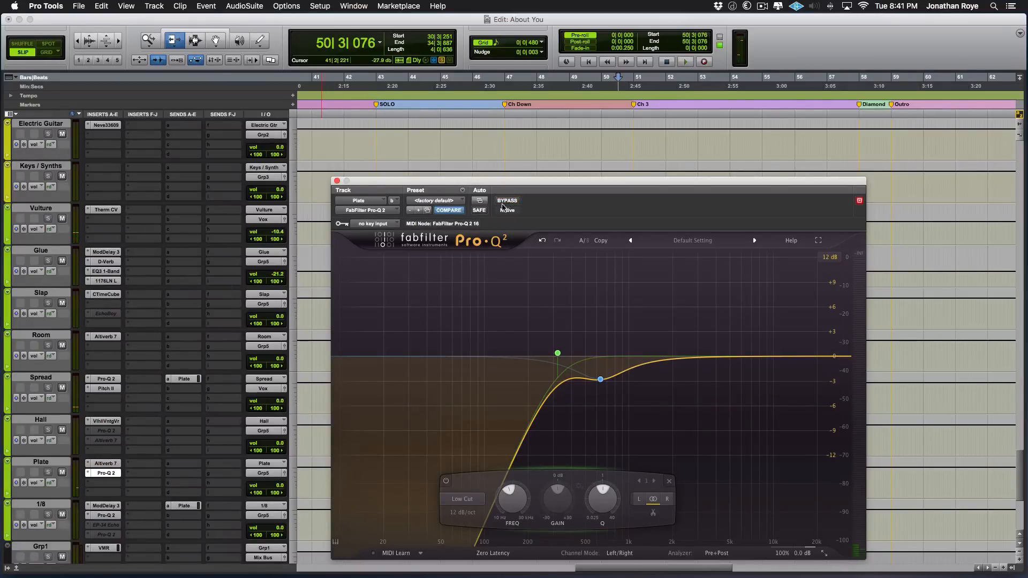
pyautogui.press('space')
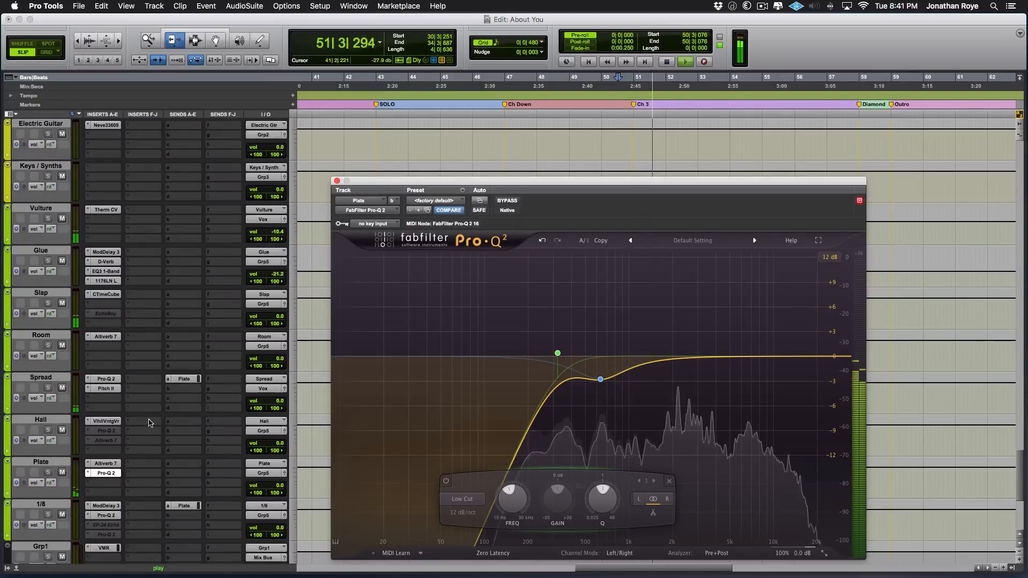
pyautogui.press('space')
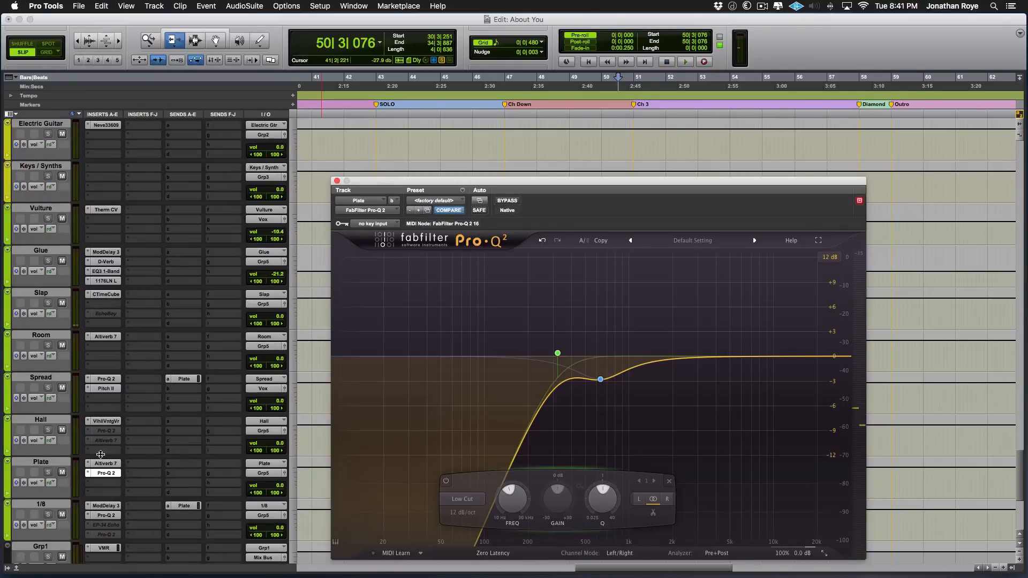
# Step: Bring back Altiverb 7 from the Plate track and examine its pre-delay value alongside the vocal tracks
pyautogui.click(108, 465)
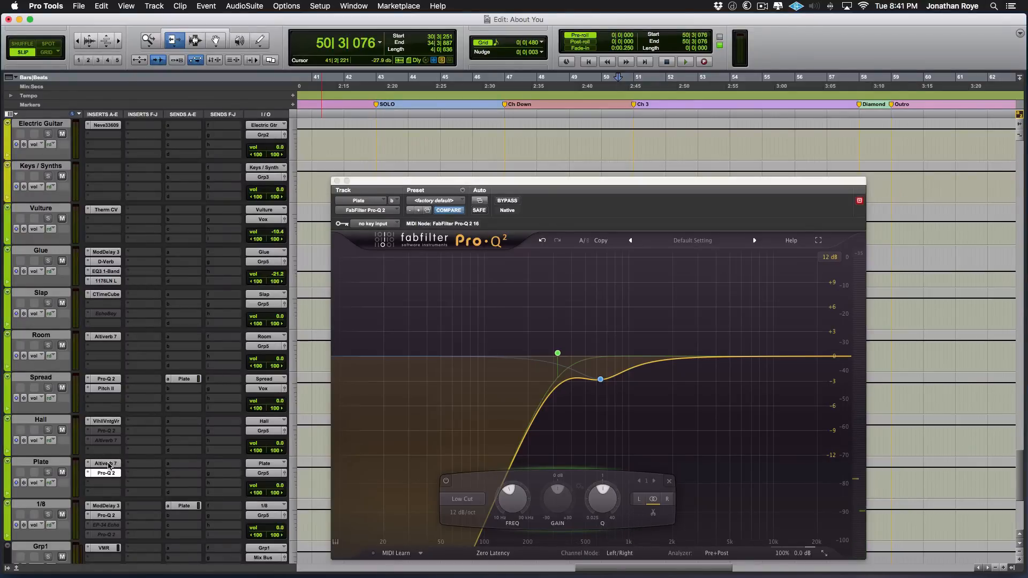
pyautogui.click(109, 465)
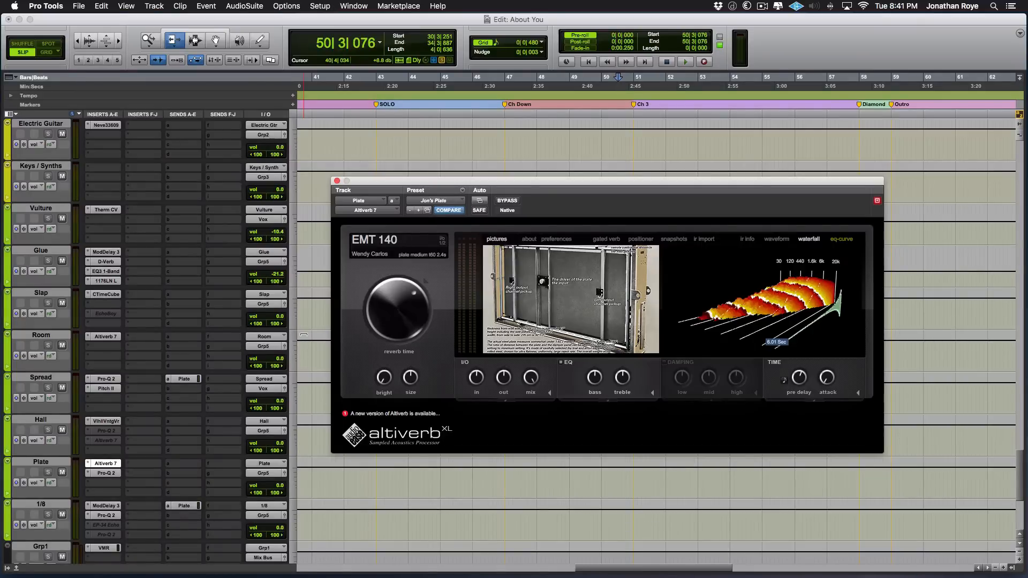
pyautogui.scroll(5, 138, 441)
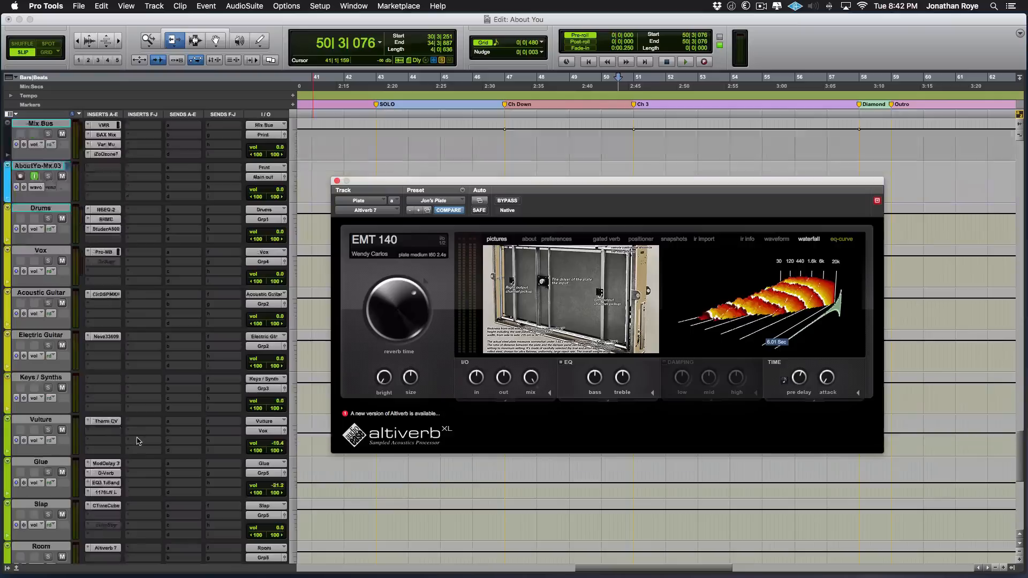
pyautogui.scroll(6, 138, 441)
pyautogui.moveTo(801, 376)
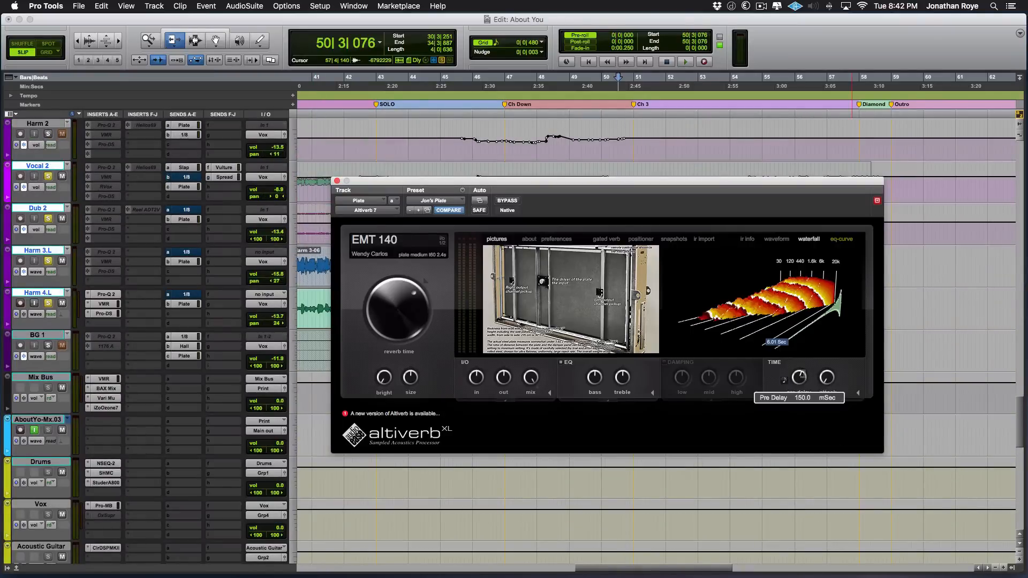